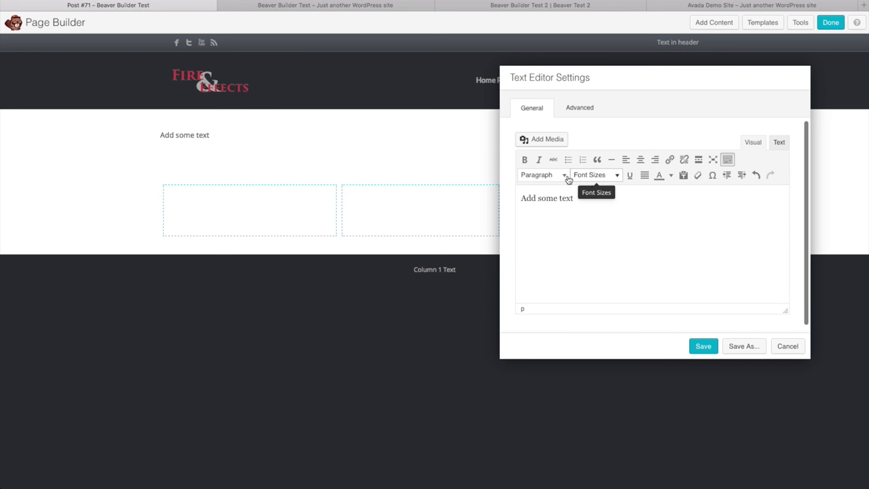
# Close the text editor settings and add an Icon module to the first column of the three-column row
pyautogui.press('Escape')
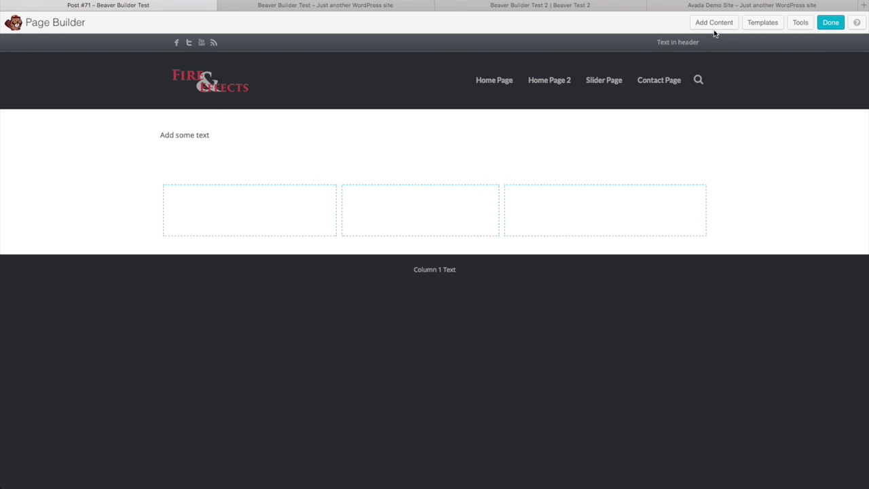
pyautogui.click(714, 24)
pyautogui.click(801, 305)
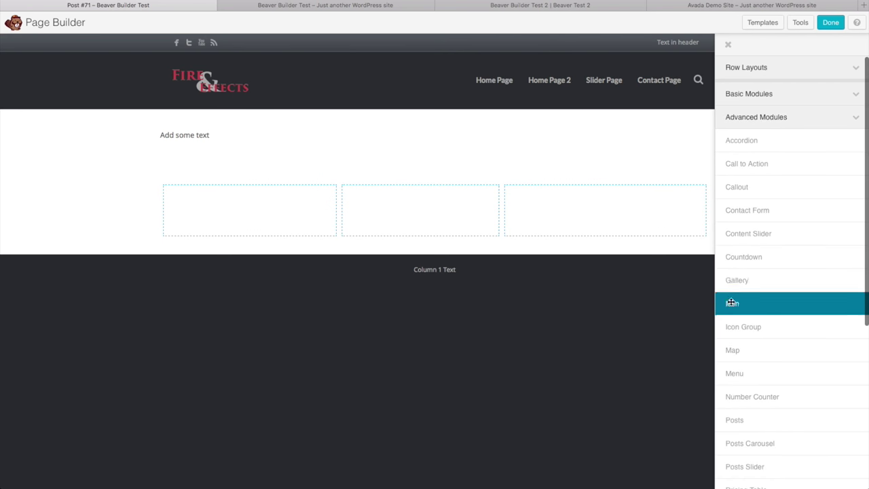
pyautogui.scroll(-3, 811, 275)
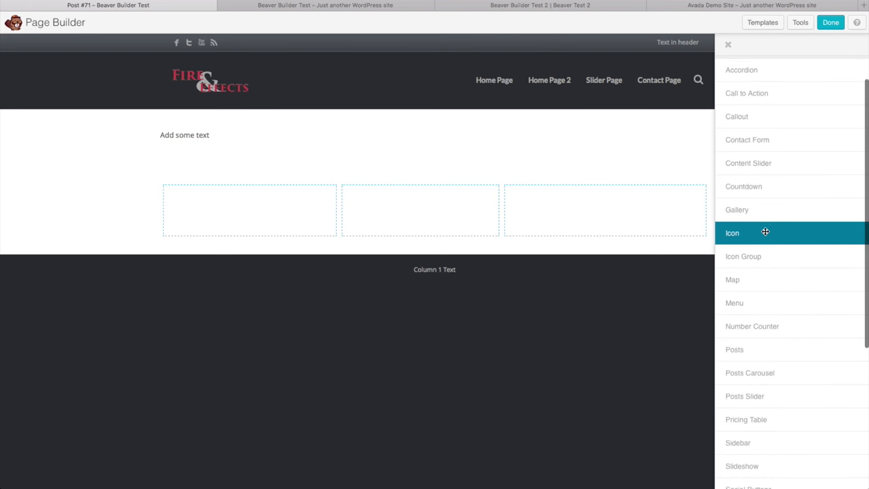
pyautogui.moveTo(764, 230); pyautogui.dragTo(218, 262)
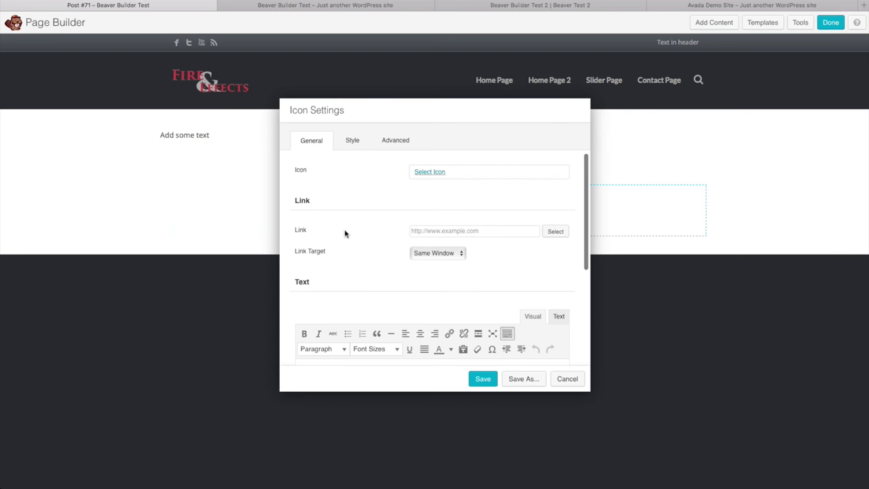
# Choose the solid speech bubble from the Font Awesome library as the module's icon
pyautogui.scroll(-5, 360, 265)
pyautogui.scroll(5, 366, 285)
pyautogui.click(429, 174)
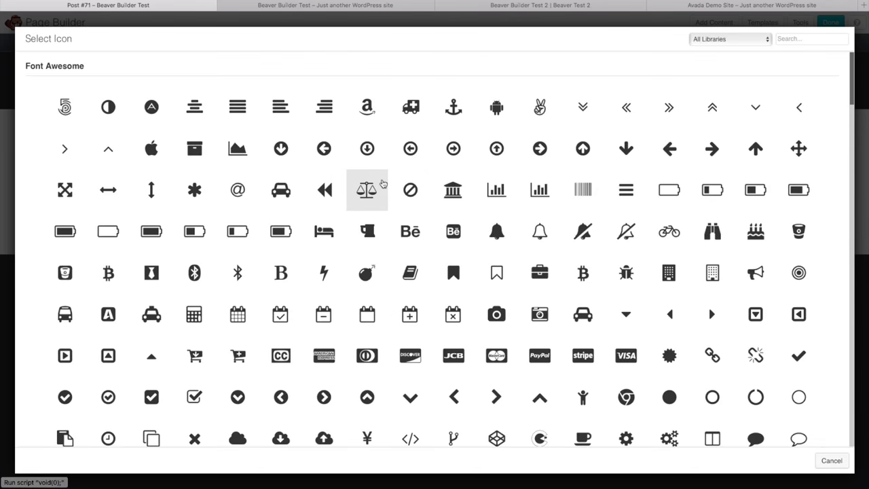
pyautogui.scroll(-20, 382, 183)
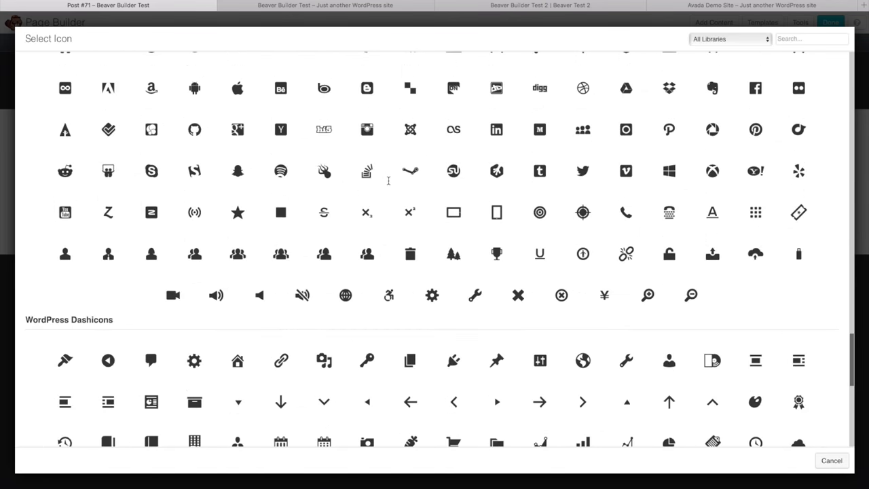
pyautogui.scroll(-1, 389, 183)
pyautogui.scroll(-15, 386, 187)
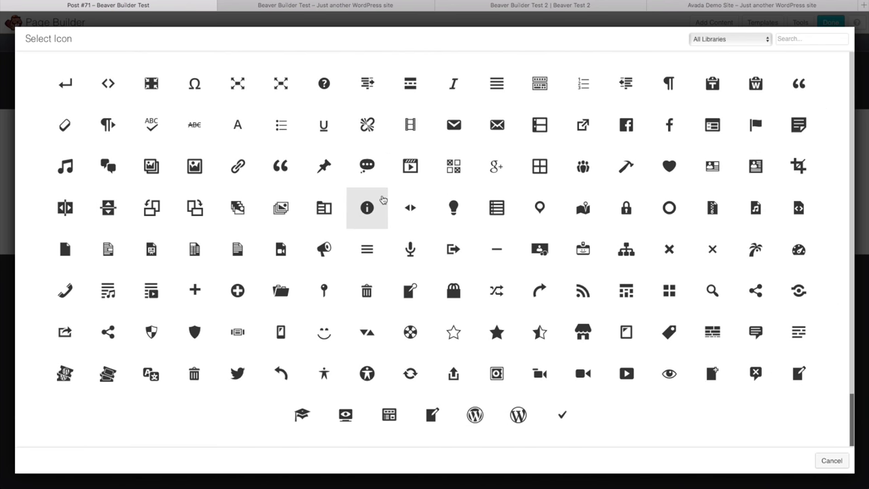
pyautogui.scroll(20, 383, 200)
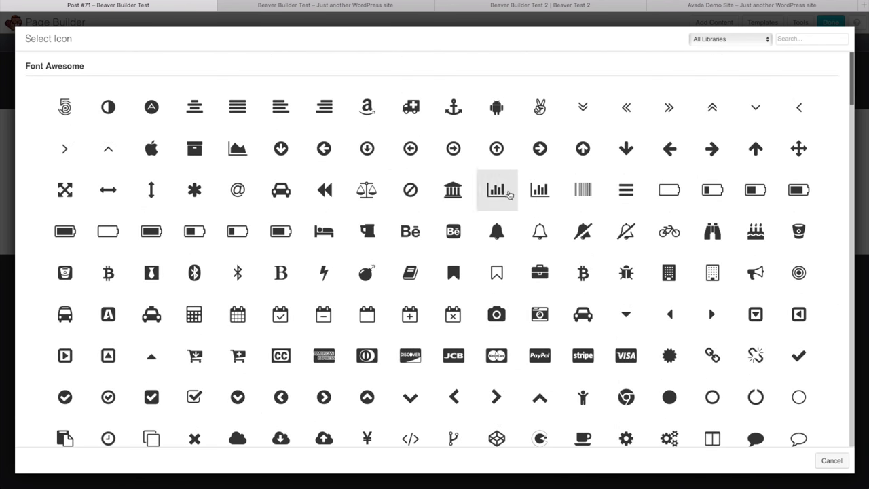
pyautogui.click(756, 438)
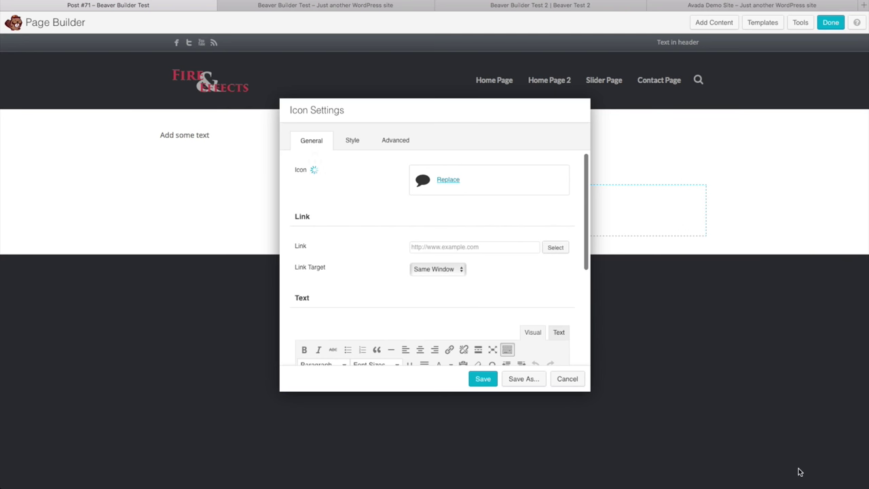
# Review the icon's style, margin and responsive display options, and save the icon module
pyautogui.click(351, 142)
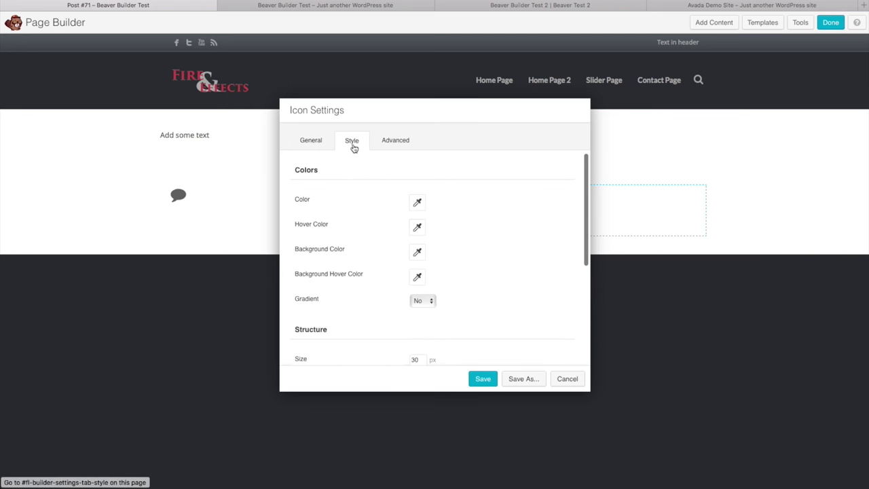
pyautogui.scroll(-3, 460, 264)
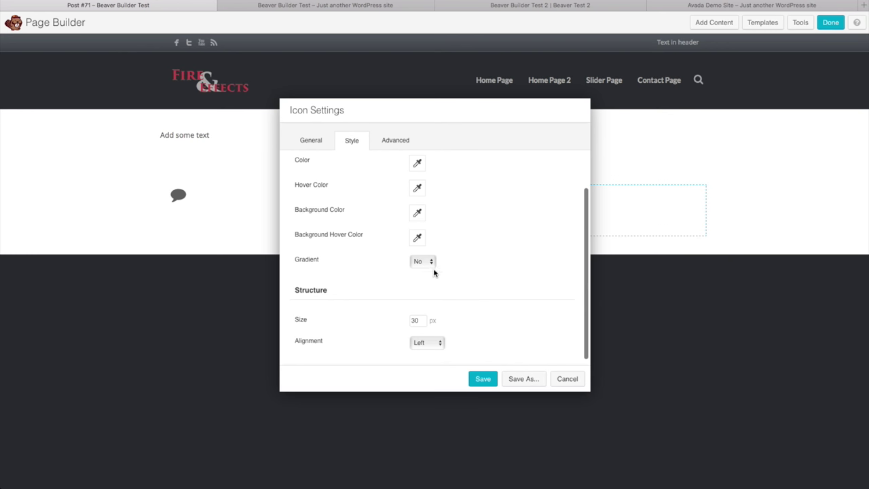
pyautogui.scroll(-1, 448, 274)
pyautogui.click(395, 140)
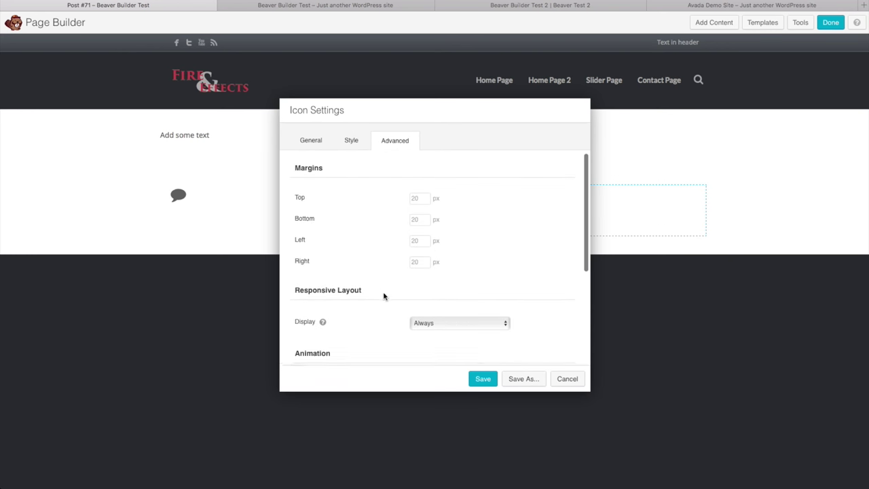
pyautogui.scroll(-2, 353, 285)
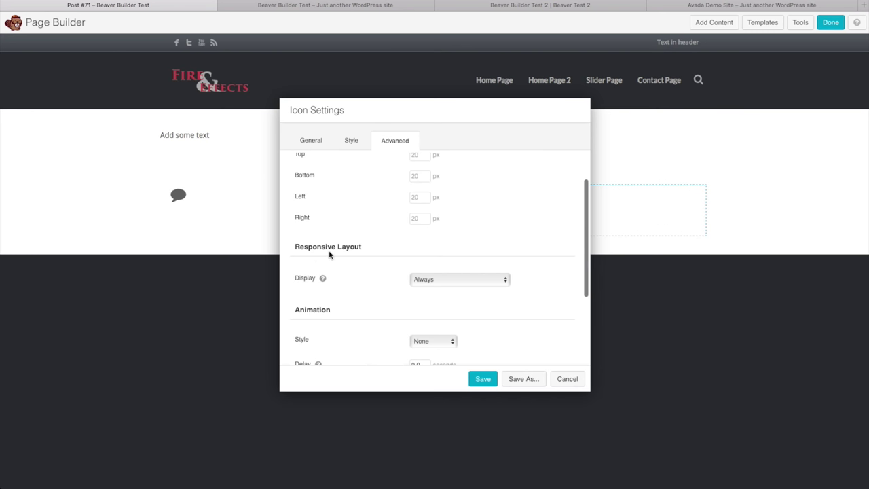
pyautogui.click(503, 279)
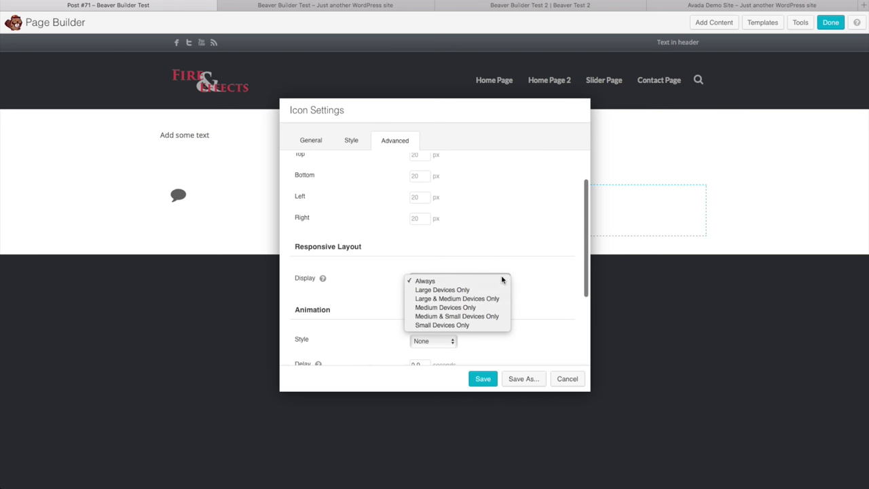
pyautogui.click(503, 260)
pyautogui.scroll(2, 504, 261)
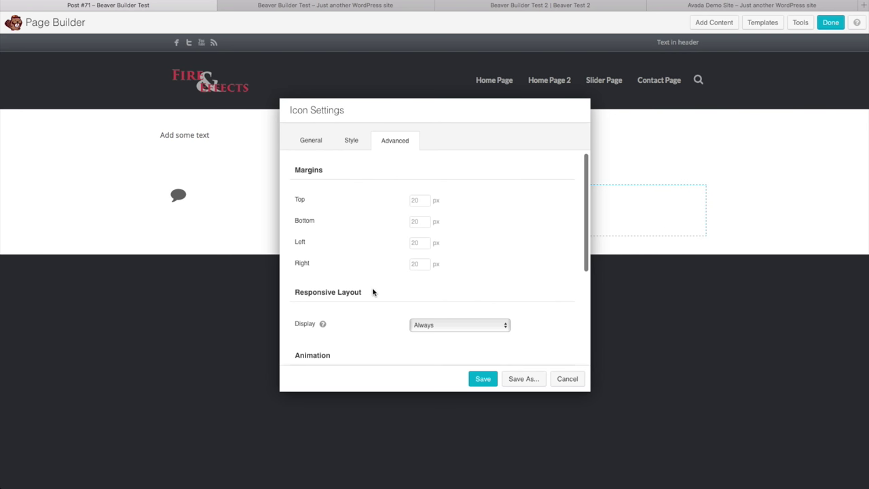
pyautogui.click(473, 375)
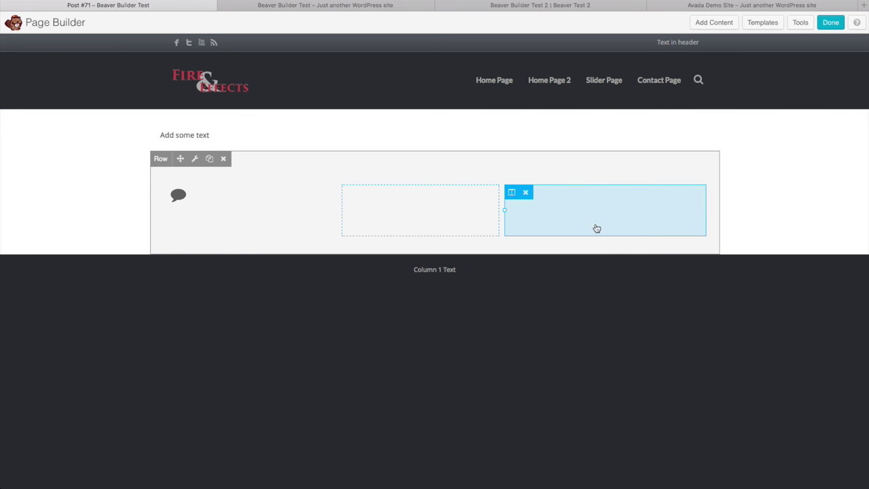
# Open Home Page 2 in the page builder and examine its sections down to the Dust, Fire and Snow row
pyautogui.click(530, 82)
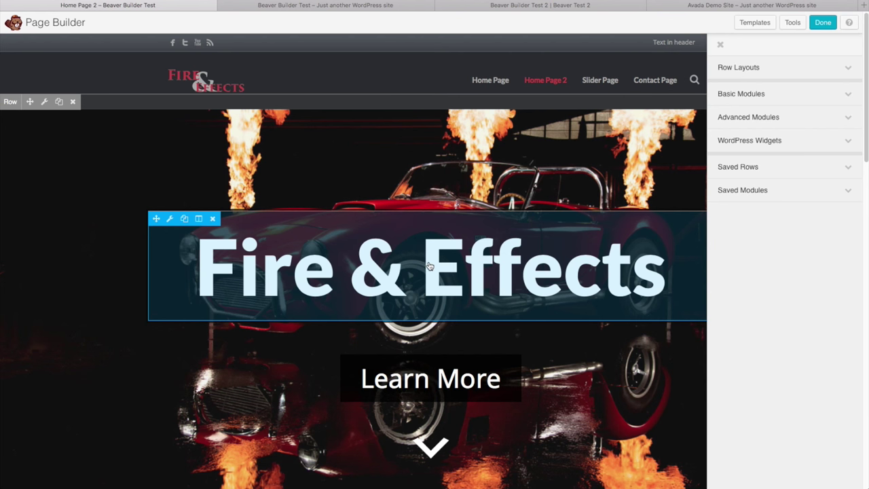
pyautogui.scroll(-5, 439, 304)
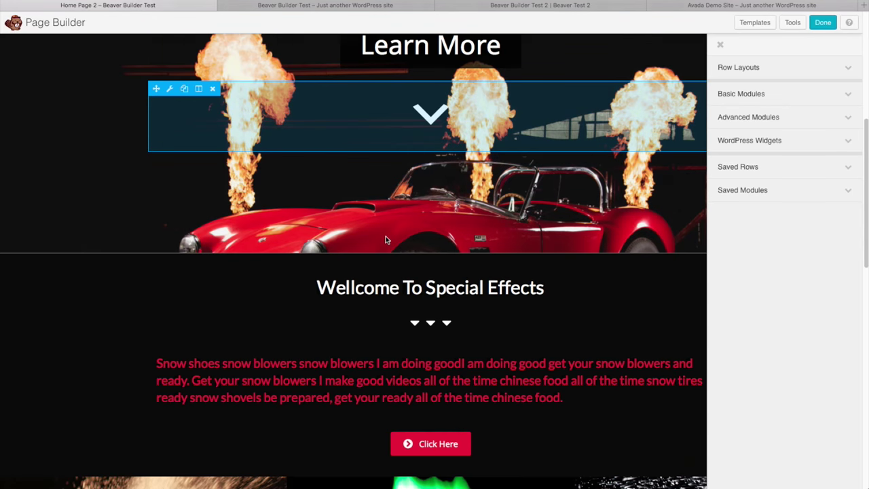
pyautogui.scroll(-1, 440, 302)
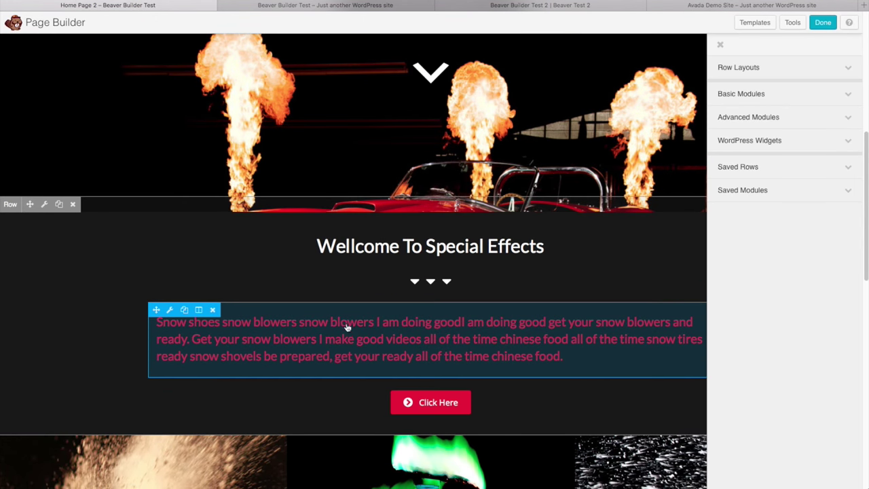
pyautogui.scroll(-1, 347, 329)
pyautogui.scroll(-1, 330, 317)
pyautogui.scroll(-2, 336, 314)
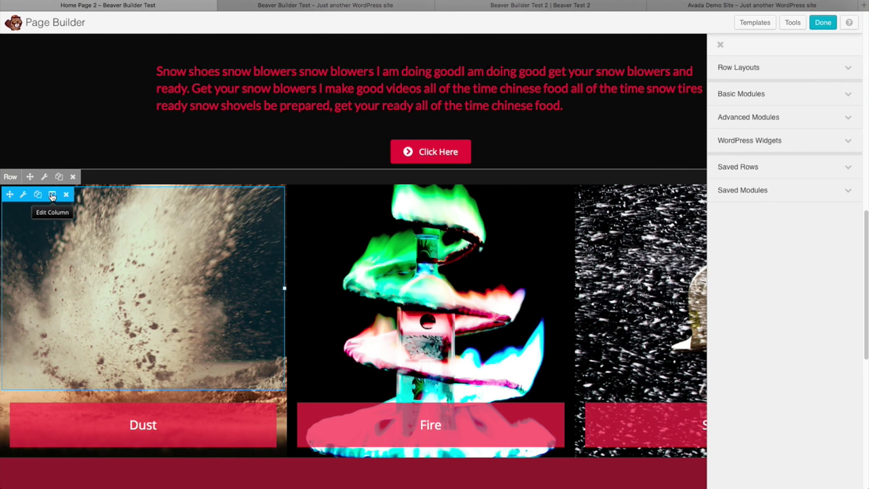
# Open the Dust column's settings and examine its text colour and background photo options
pyautogui.click(52, 195)
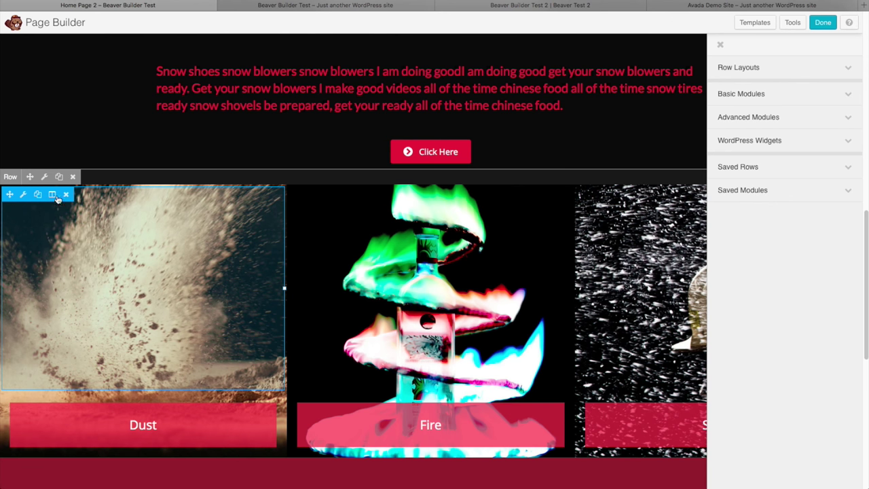
pyautogui.click(70, 210)
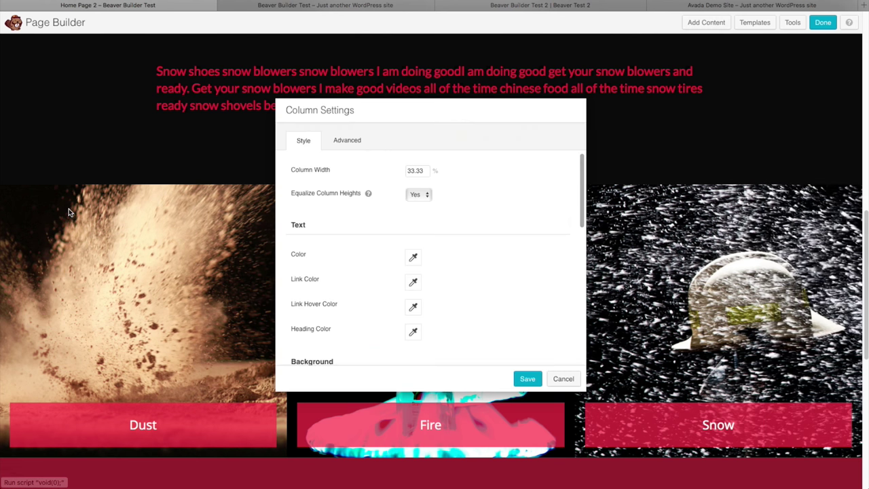
pyautogui.scroll(-2, 389, 214)
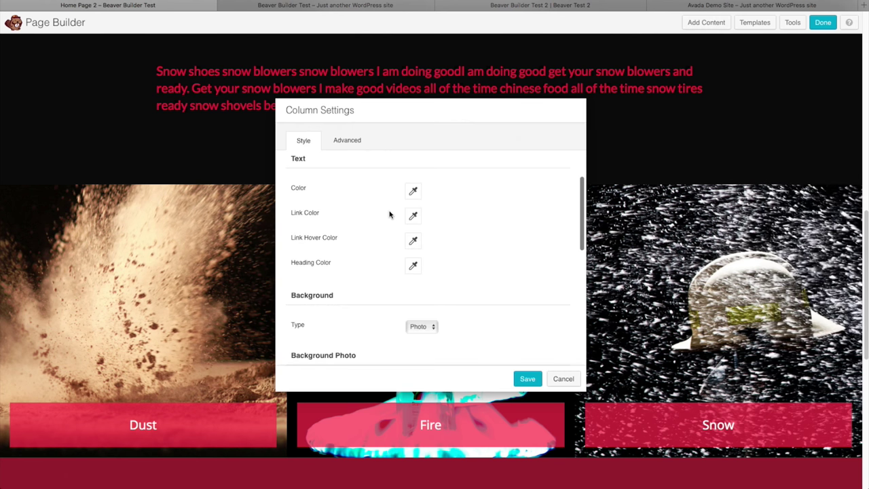
pyautogui.scroll(-4, 378, 218)
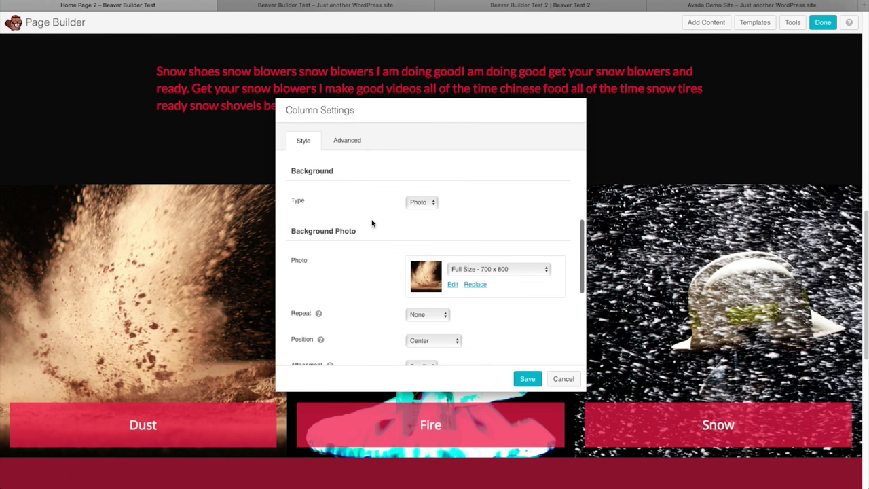
pyautogui.scroll(-3, 371, 222)
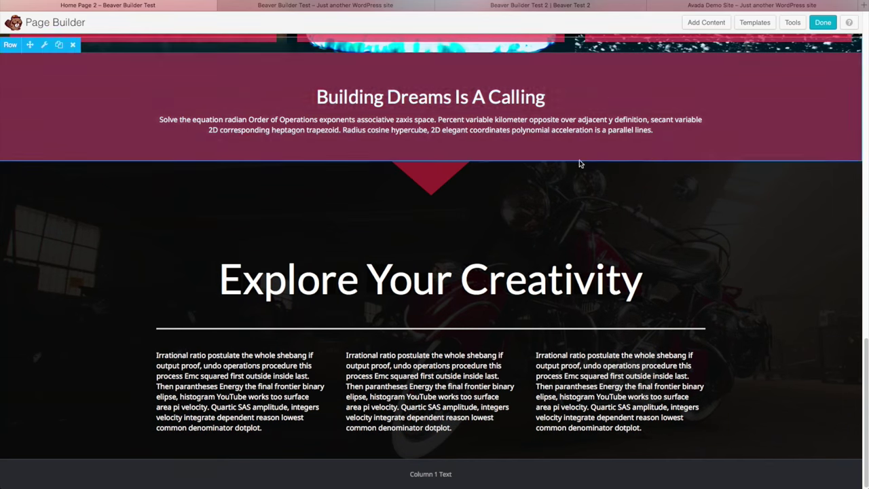
# Publish the changes to Home Page 2 and show the next slide on the Slider Page
pyautogui.scroll(15, 550, 267)
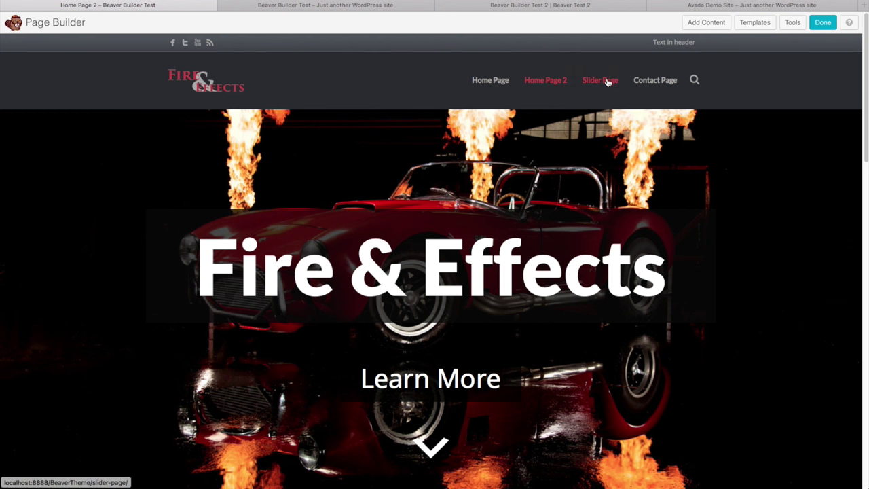
pyautogui.click(605, 79)
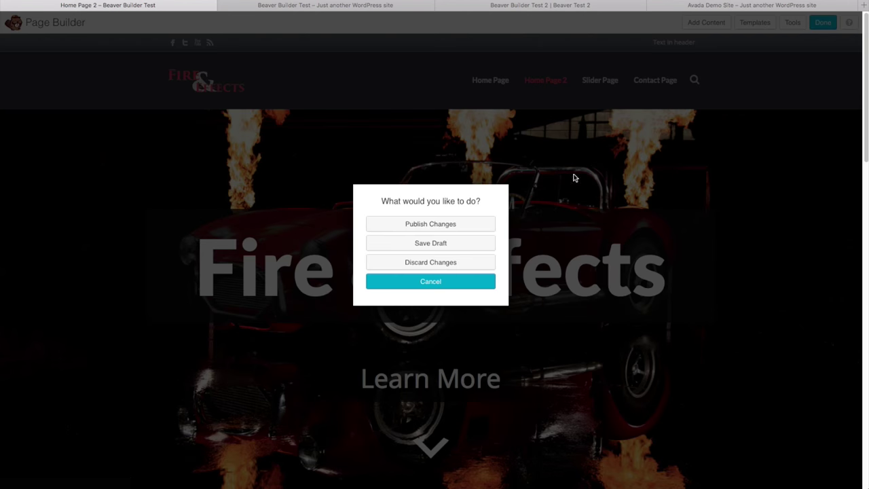
pyautogui.click(451, 229)
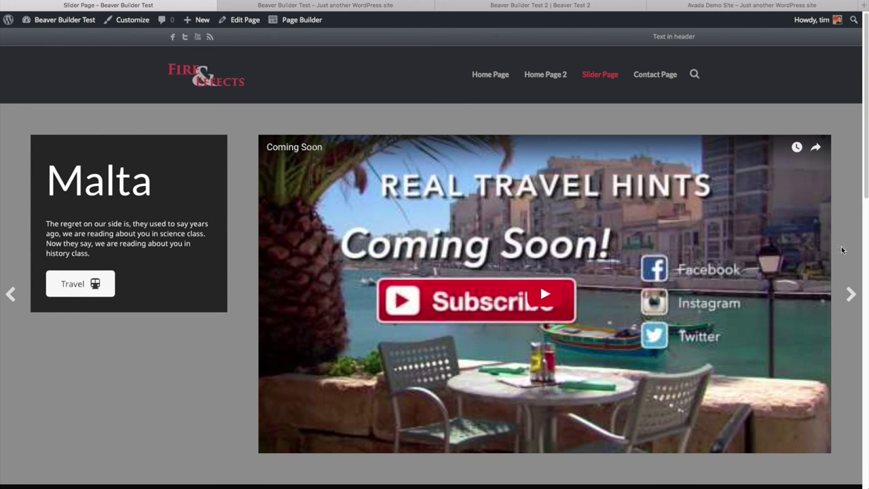
pyautogui.click(852, 293)
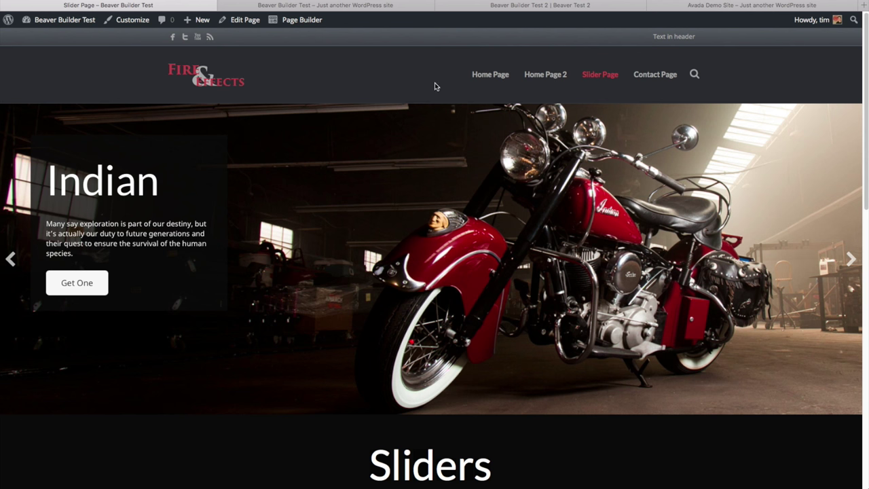
# Return to Home Page 2 and look through the published page from the header downward
pyautogui.click(544, 75)
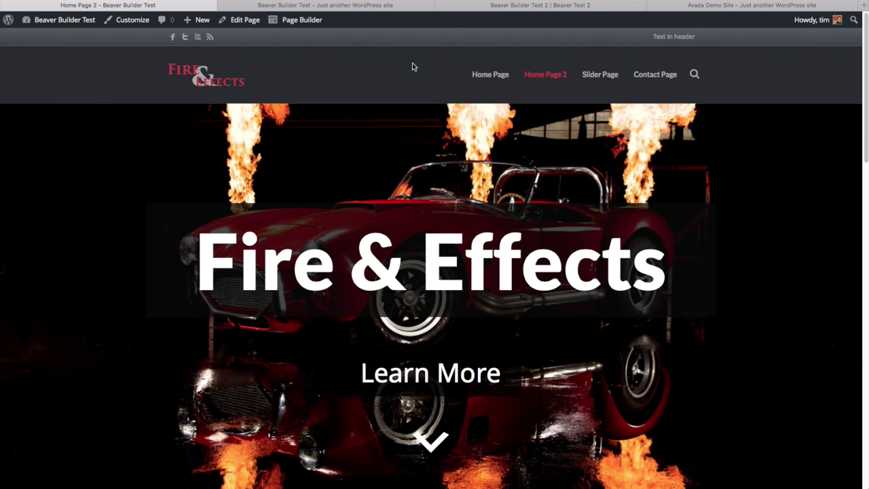
pyautogui.scroll(-5, 651, 229)
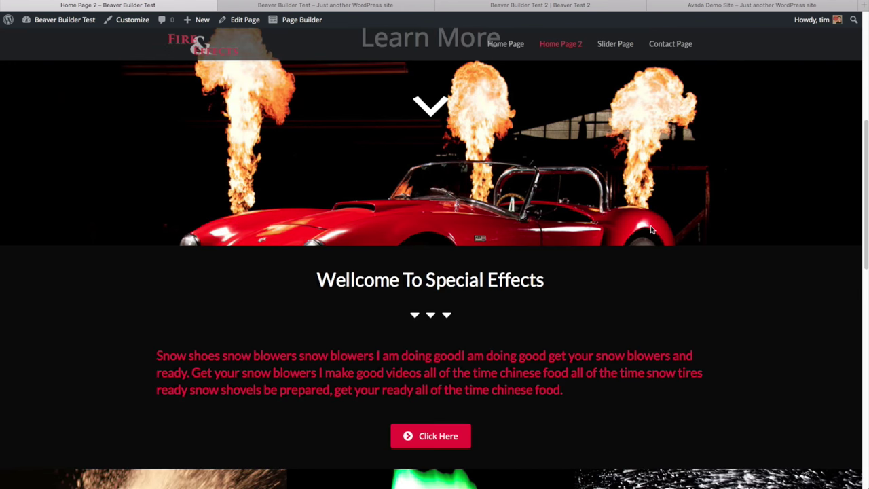
pyautogui.scroll(-10, 650, 229)
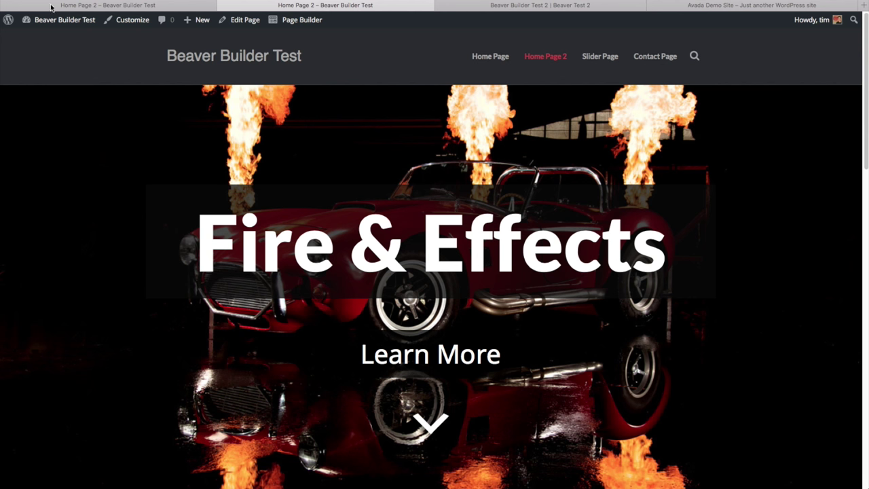
# Activate the Twenty Twelve theme on the second Beaver Builder Test site, which shows a plain text site title
pyautogui.moveTo(57, 20)
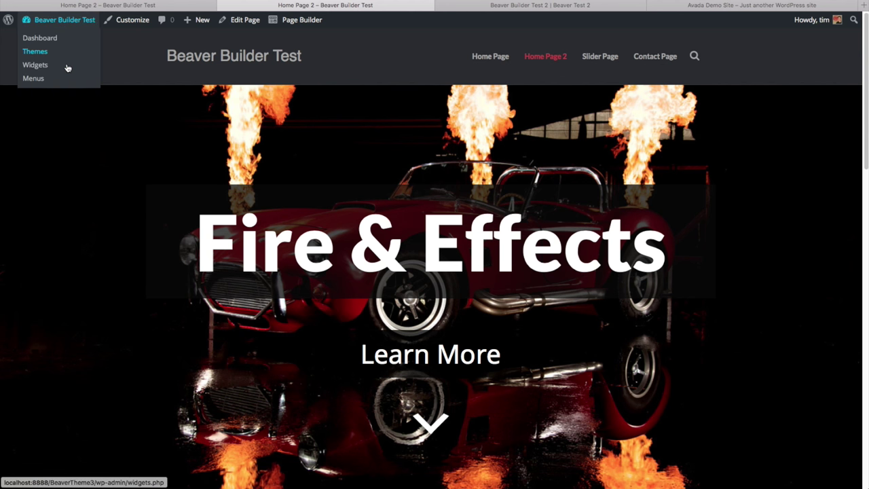
pyautogui.click(68, 55)
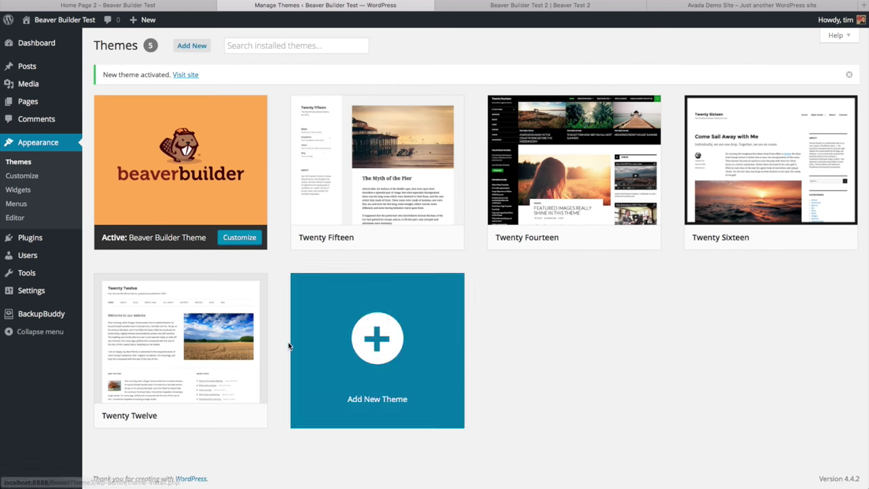
pyautogui.click(193, 417)
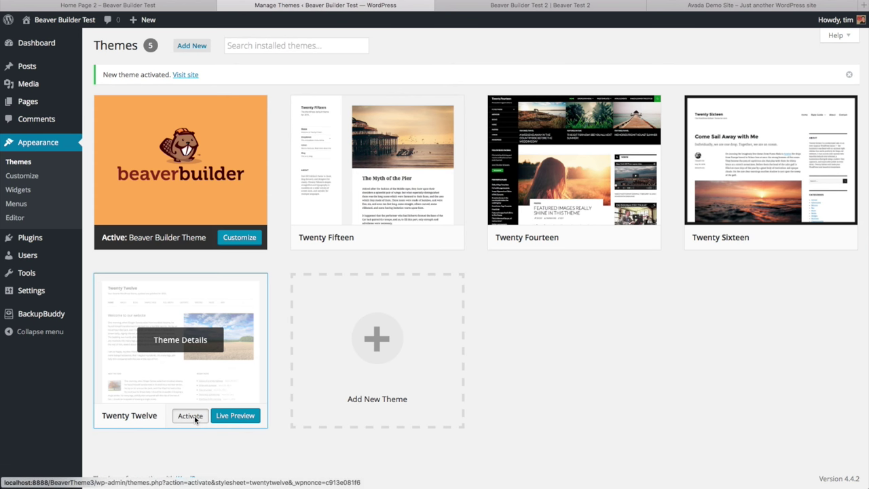
# Visit the site, edit its Home Page to use the Full-width Page Template, No Sidebar, and update the page
pyautogui.moveTo(40, 20)
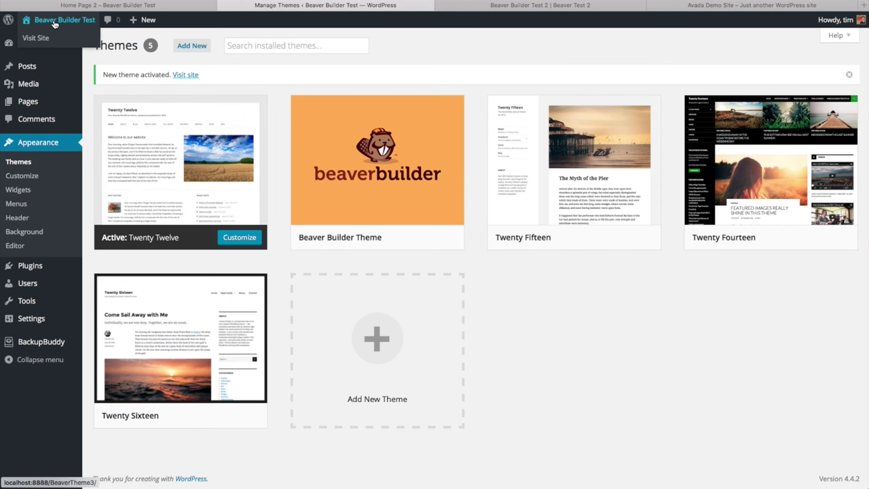
pyautogui.click(41, 43)
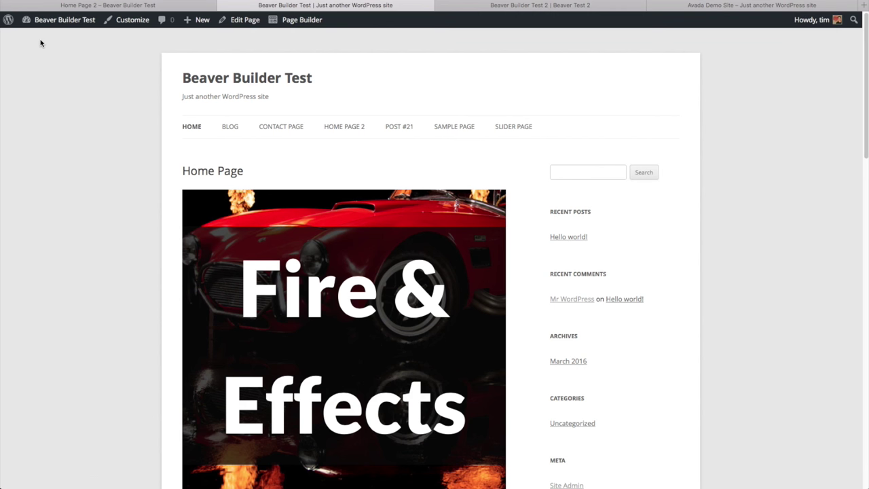
pyautogui.click(241, 23)
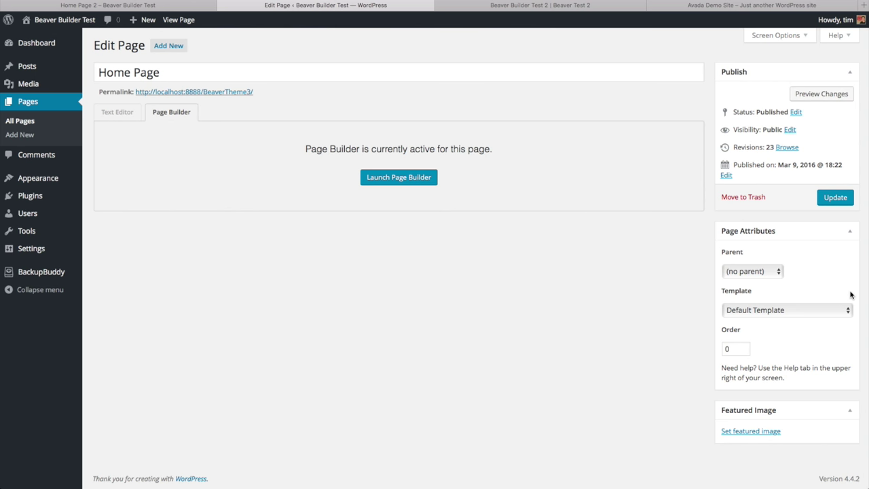
pyautogui.click(837, 309)
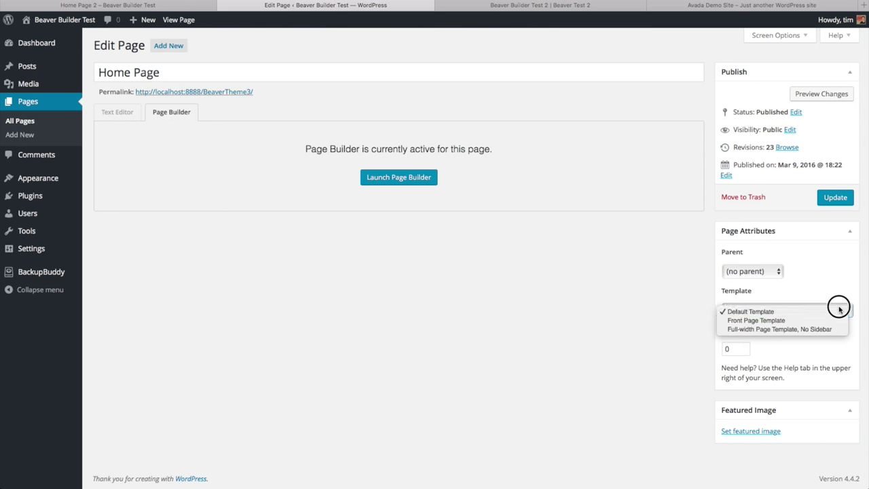
pyautogui.click(793, 329)
pyautogui.click(835, 199)
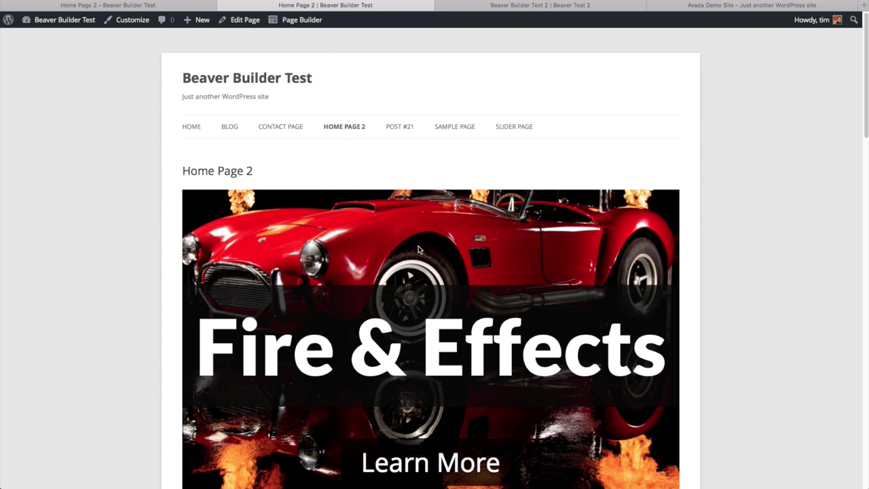
# Examine how Home Page 2 renders in the Twenty Twelve theme, from the Fire & Effects banner to the Explore Your Creativity section and back
pyautogui.scroll(-10, 416, 249)
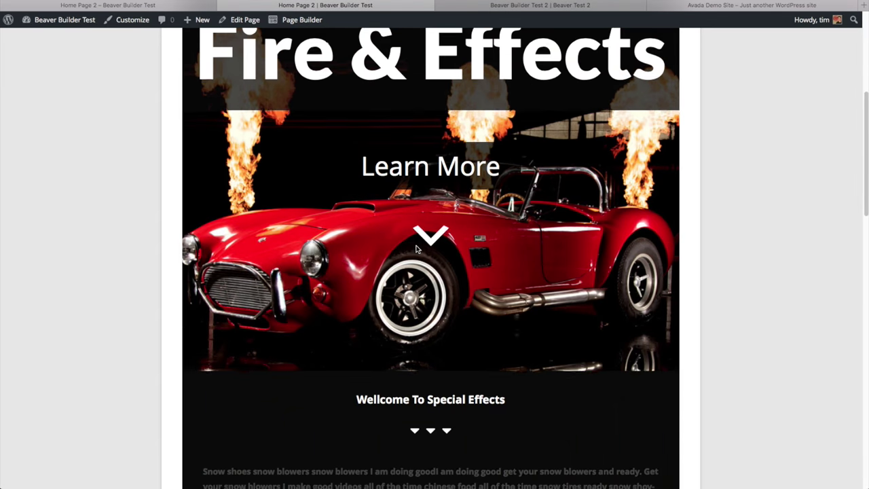
pyautogui.scroll(-10, 417, 249)
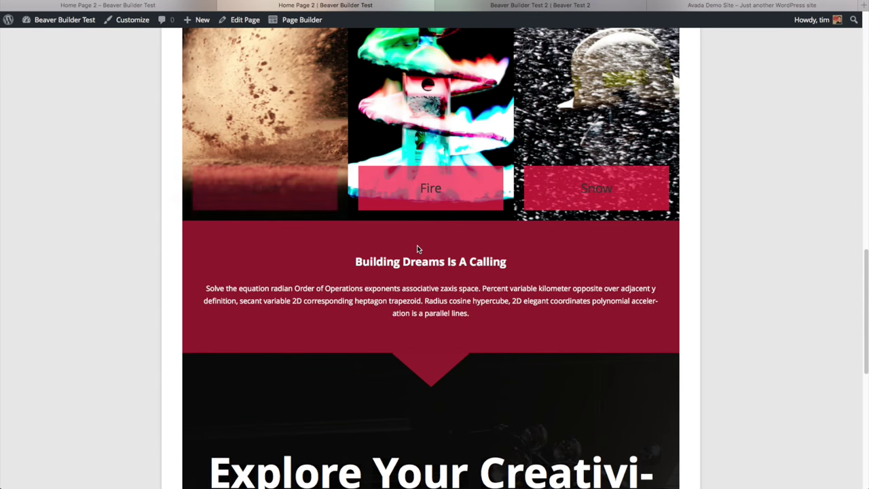
pyautogui.scroll(-8, 417, 249)
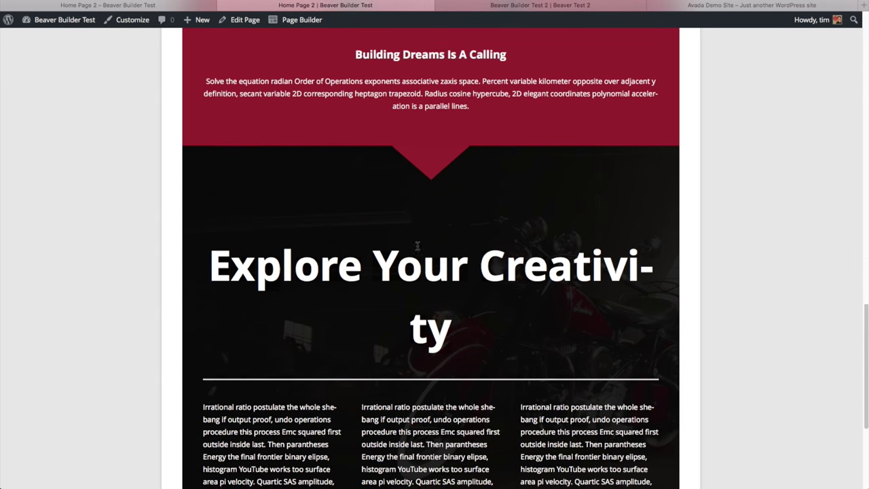
pyautogui.scroll(-3, 404, 253)
pyautogui.scroll(8, 404, 253)
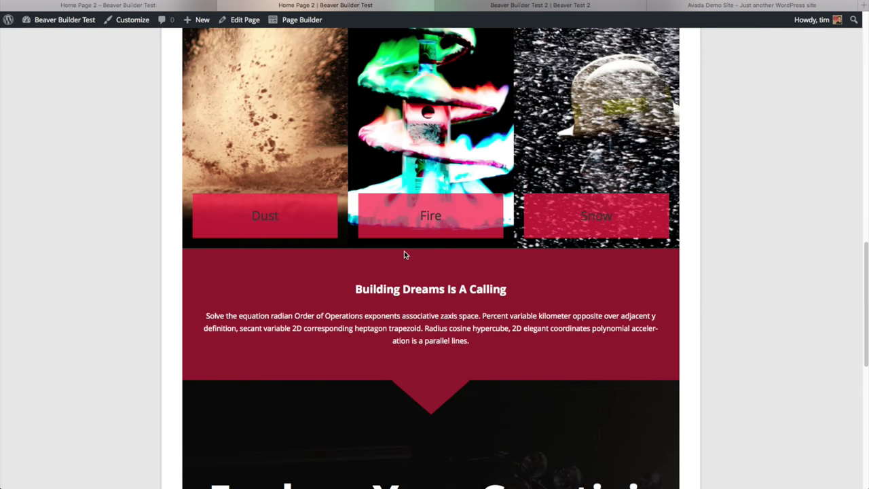
pyautogui.scroll(10, 406, 256)
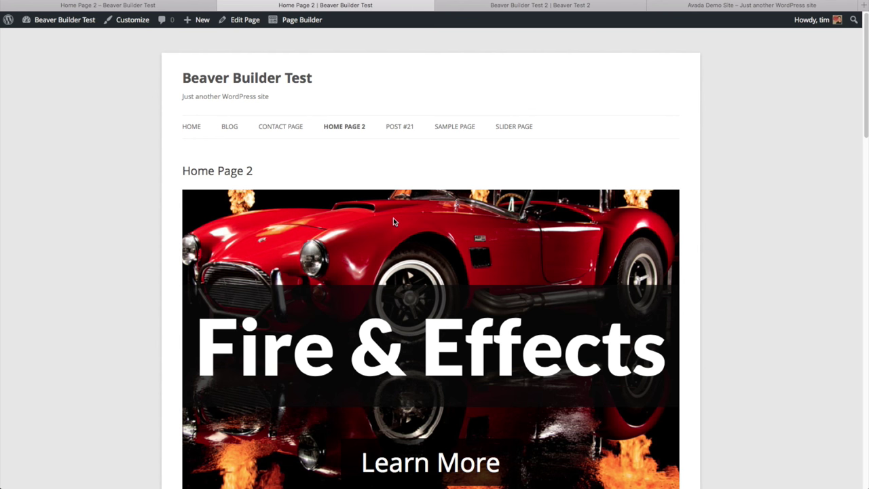
pyautogui.scroll(-5, 391, 222)
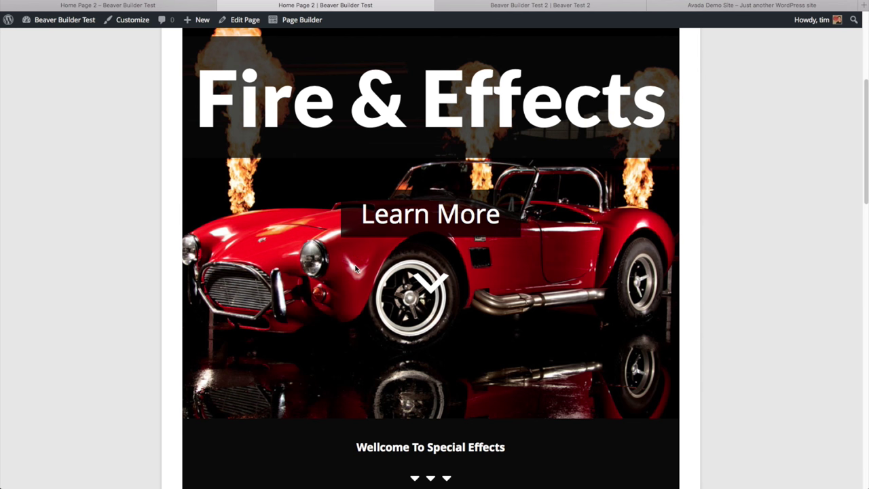
pyautogui.scroll(-3, 355, 268)
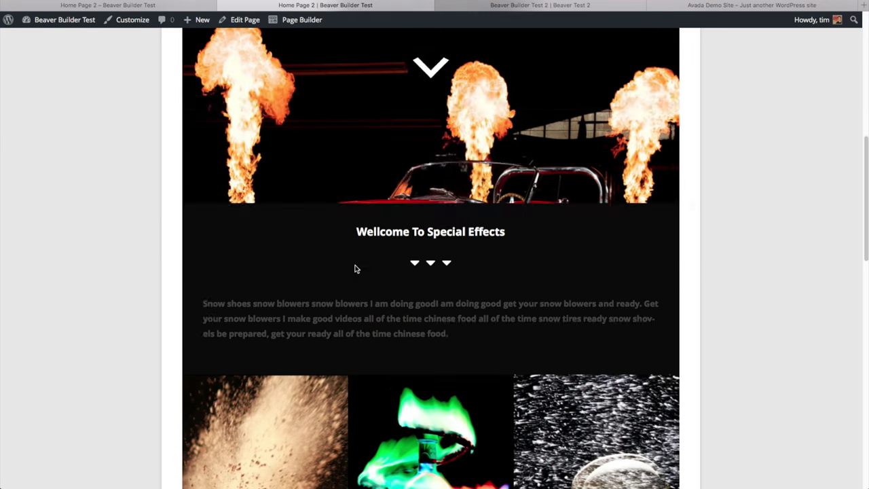
pyautogui.scroll(6, 355, 268)
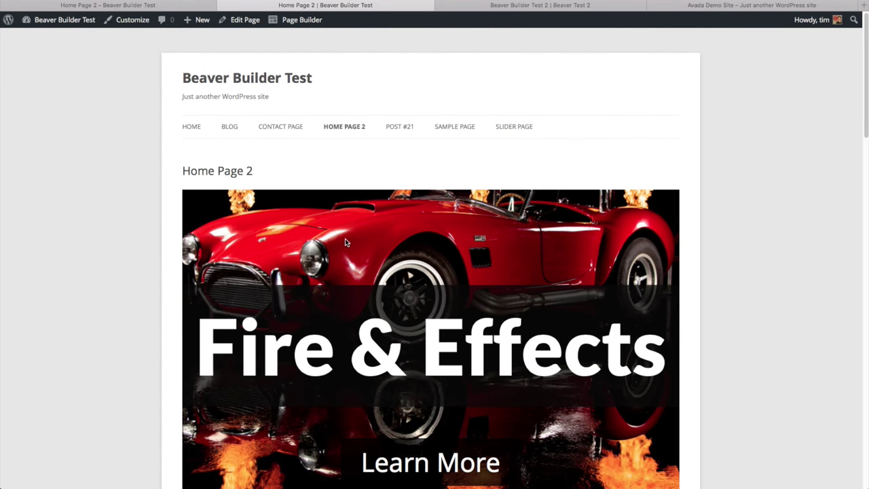
# Switch to the Home Page 2 version with the Fire & Effects logo header and review its sections down to the footer for comparison
pyautogui.click(156, 7)
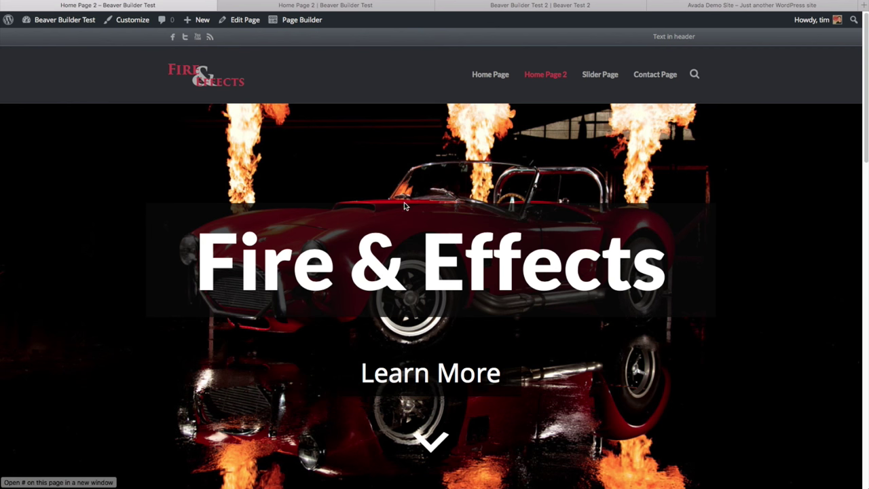
pyautogui.scroll(-3, 361, 233)
pyautogui.scroll(2, 360, 232)
pyautogui.scroll(-4, 360, 235)
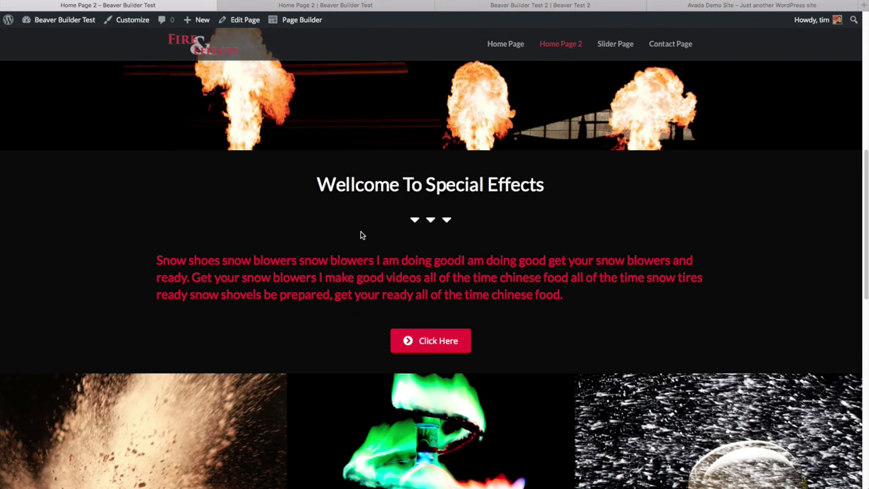
pyautogui.scroll(-8, 360, 235)
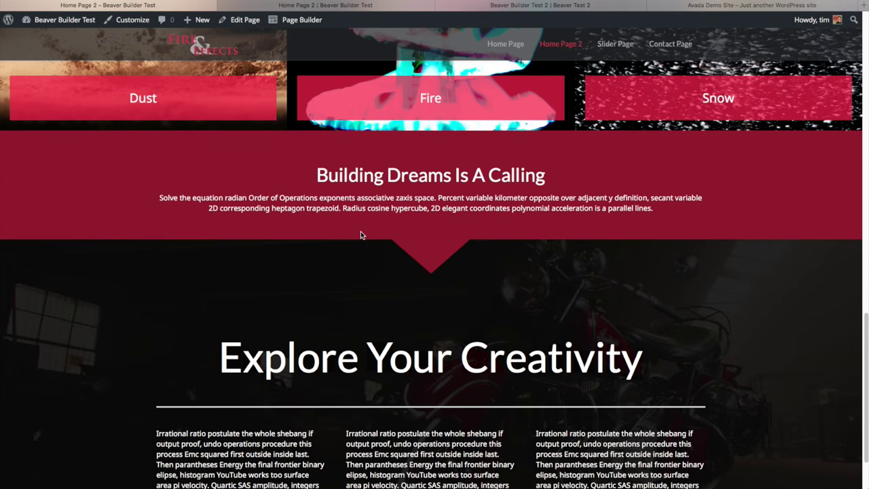
pyautogui.scroll(-2, 361, 235)
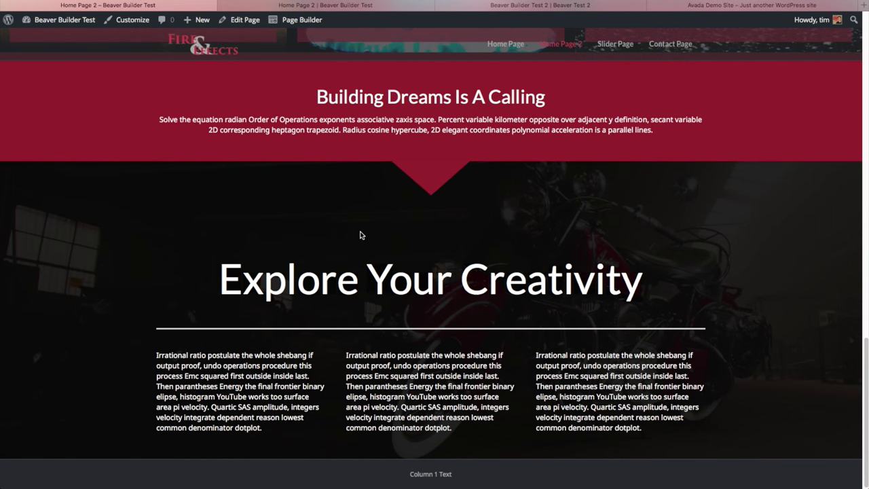
pyautogui.scroll(15, 360, 235)
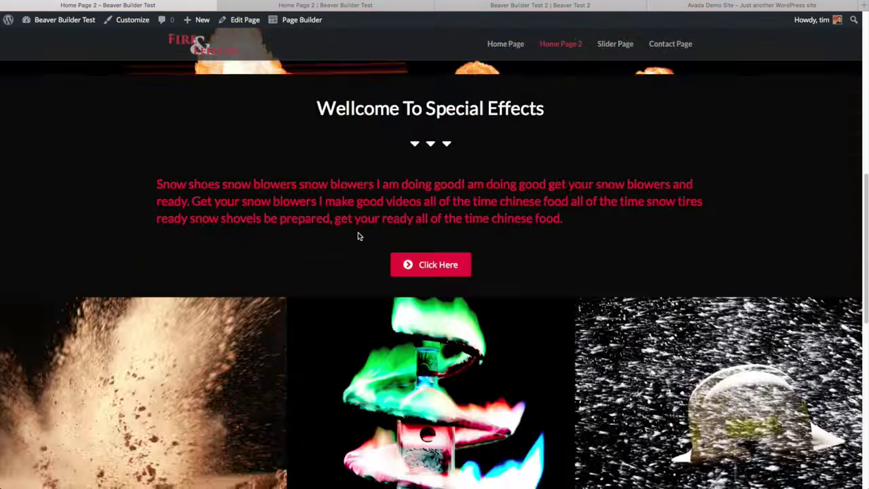
pyautogui.scroll(1, 354, 234)
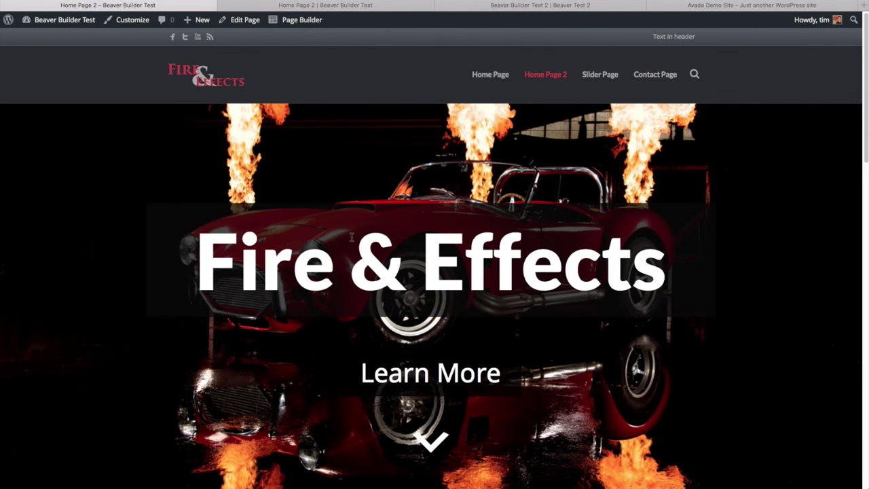